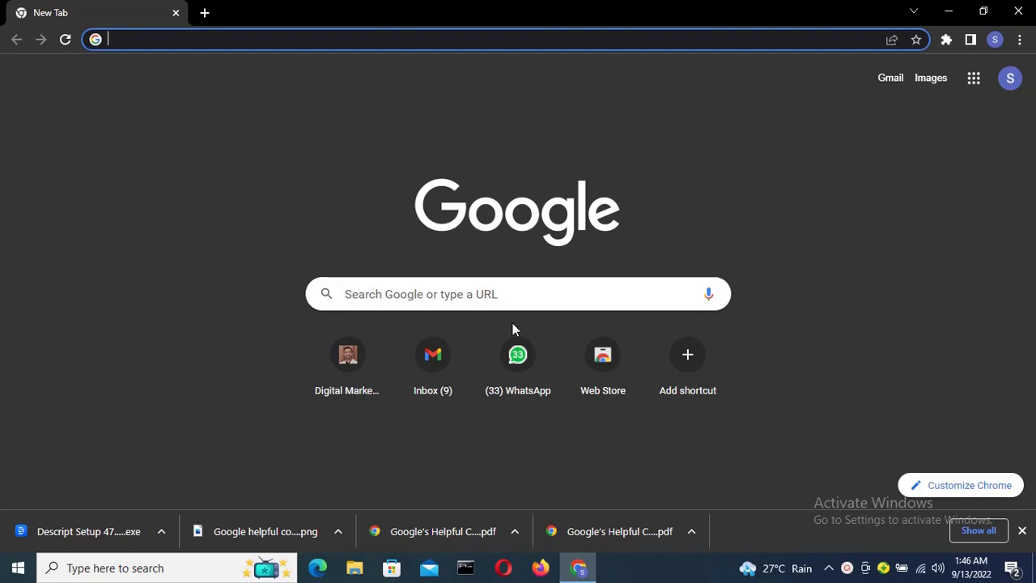
Search Google for 'content row' and open the contentrow.com result
{"action": "left_click", "coordinate": [386, 298]}
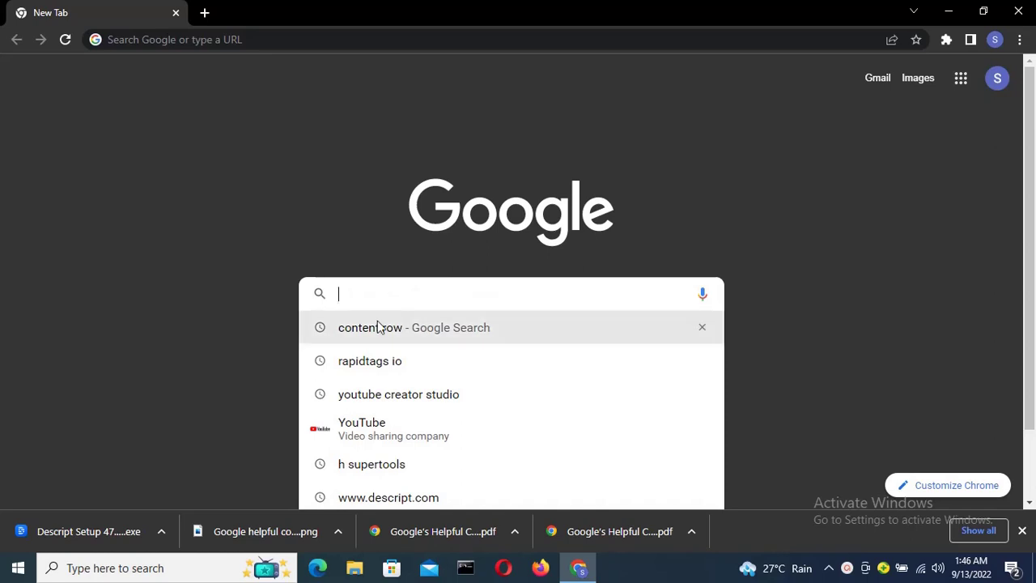
{"action": "left_click", "coordinate": [376, 329]}
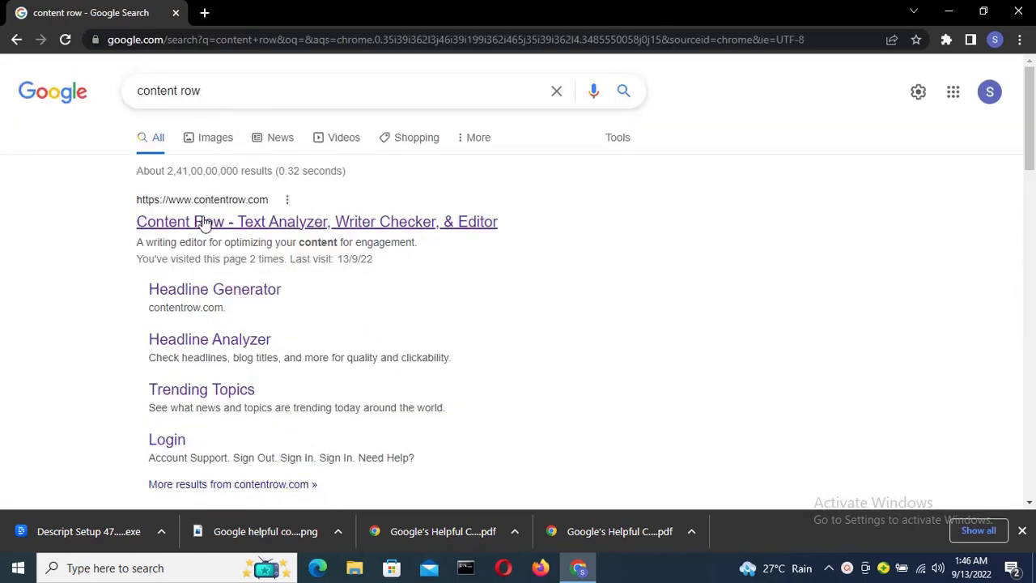
{"action": "left_click", "coordinate": [171, 221]}
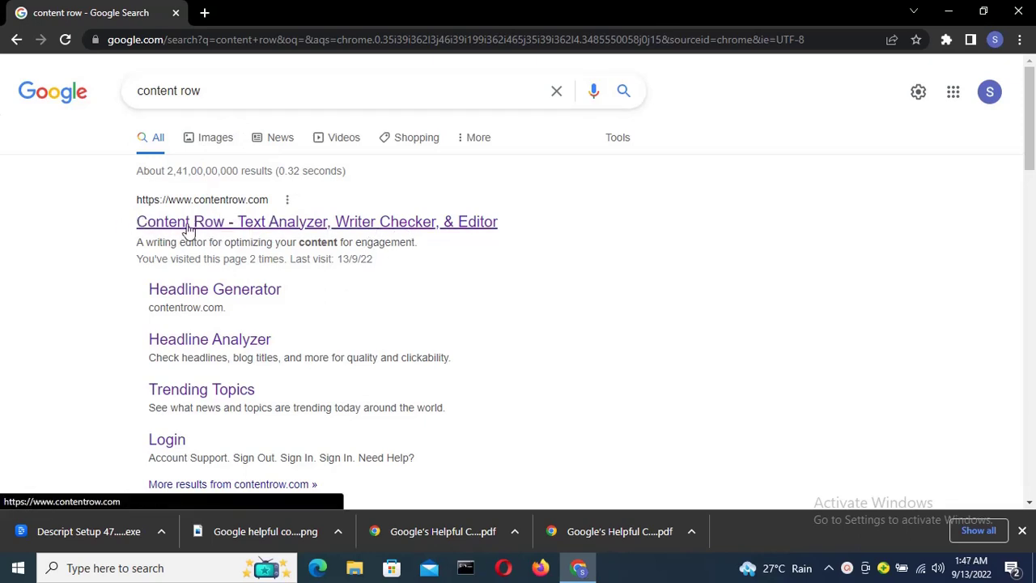
{"action": "left_click", "coordinate": [186, 229]}
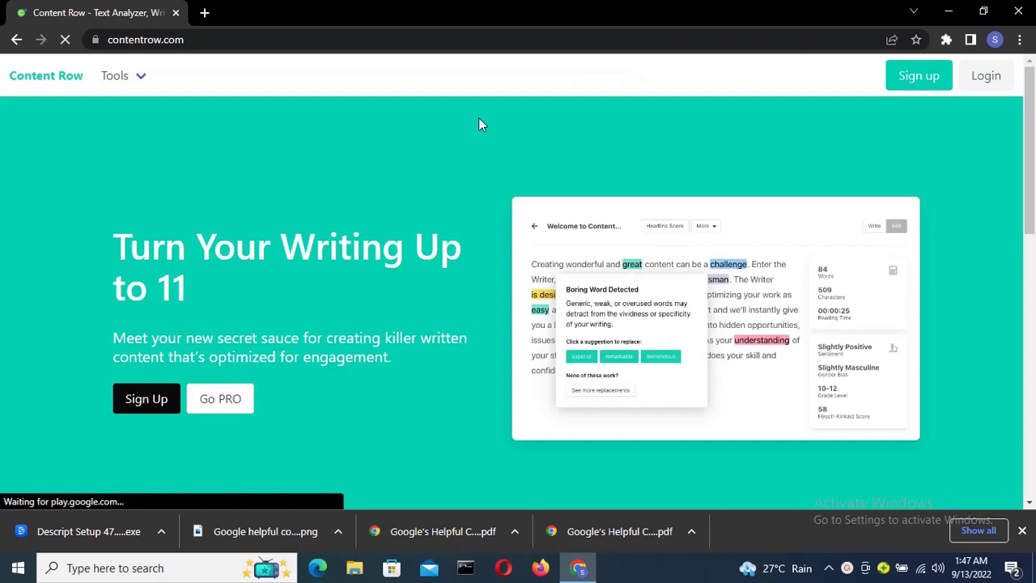
Choose Headline Analyzer from Content Row's Tools menu
{"action": "left_click", "coordinate": [114, 75]}
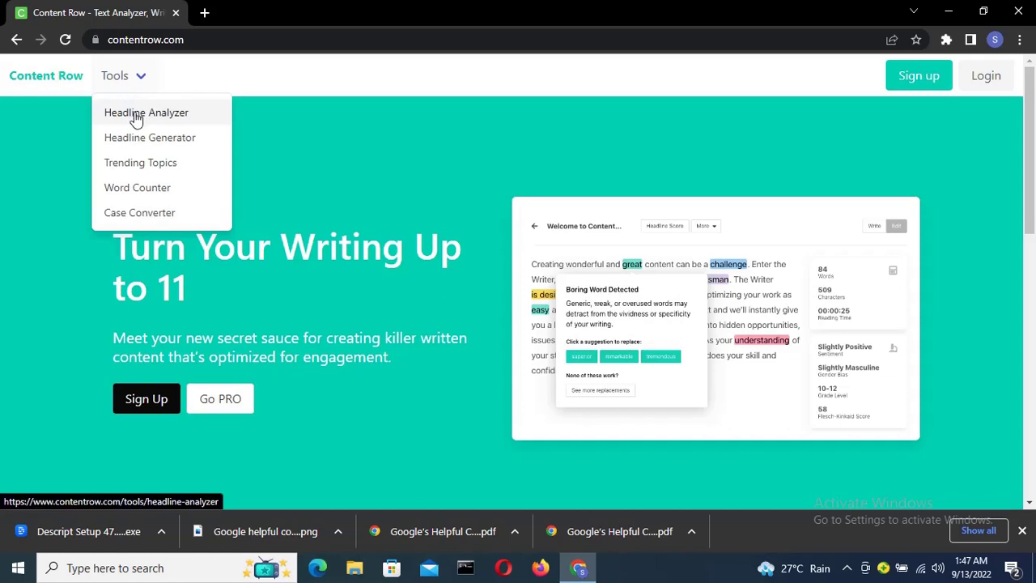
{"action": "left_click", "coordinate": [136, 118]}
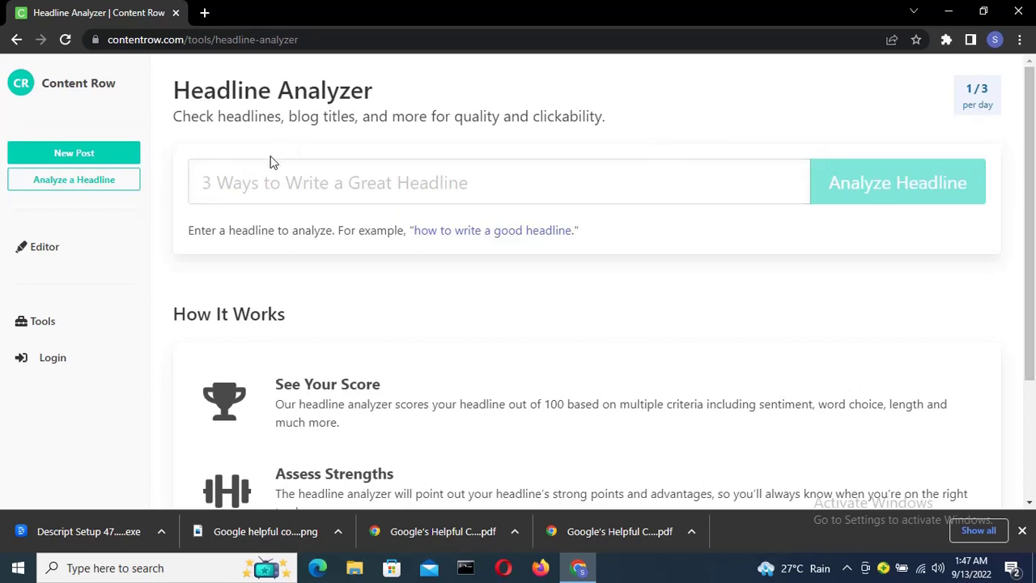
Analyze the headline 'Top 5 content writing tools' and review its score of 90
{"action": "left_click", "coordinate": [240, 180]}
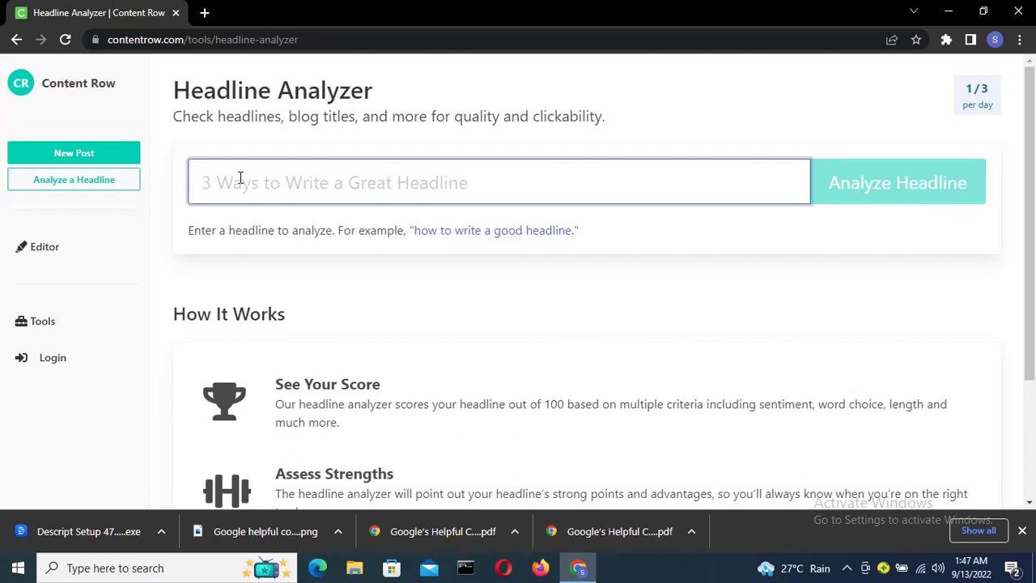
{"action": "type", "text": "Top 5"}
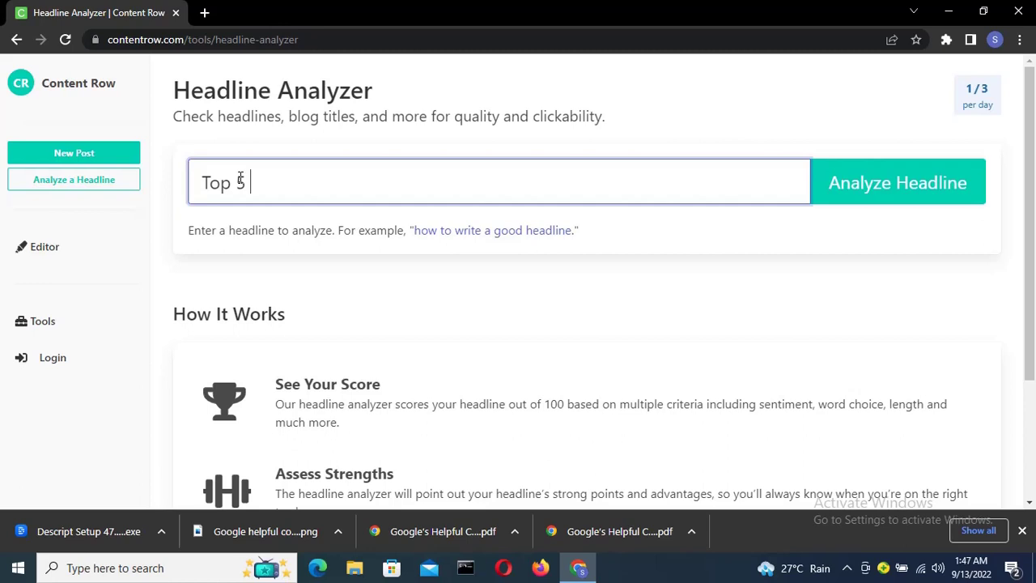
{"action": "type", "text": " con"}
{"action": "type", "text": "tent wri"}
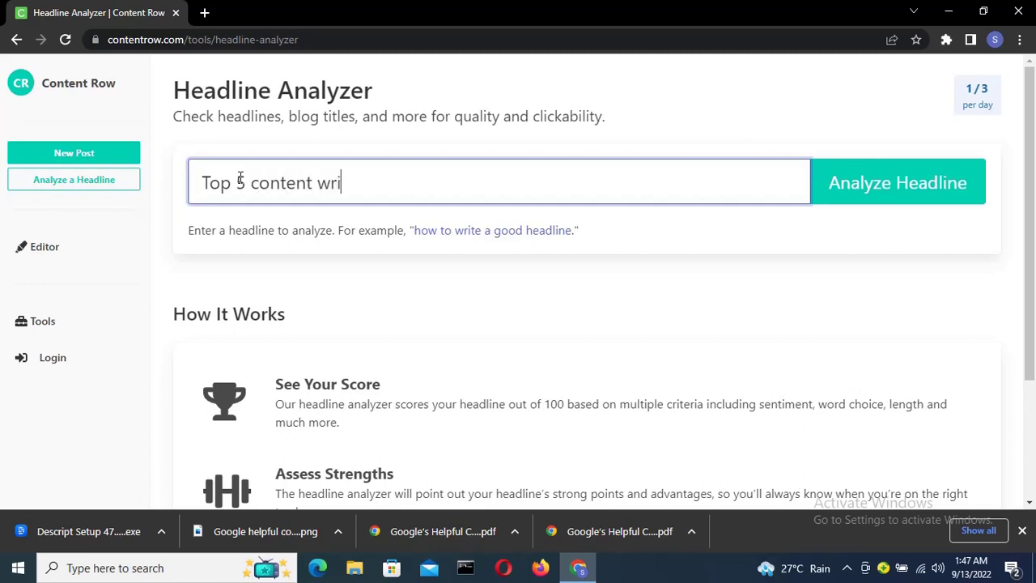
{"action": "type", "text": "ting too"}
{"action": "type", "text": "ls"}
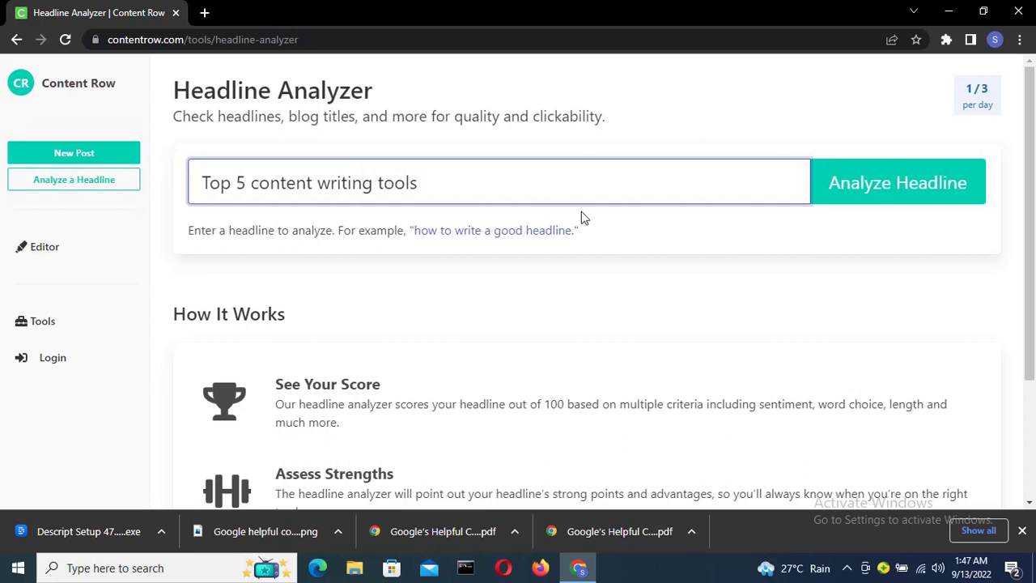
{"action": "left_click", "coordinate": [900, 198]}
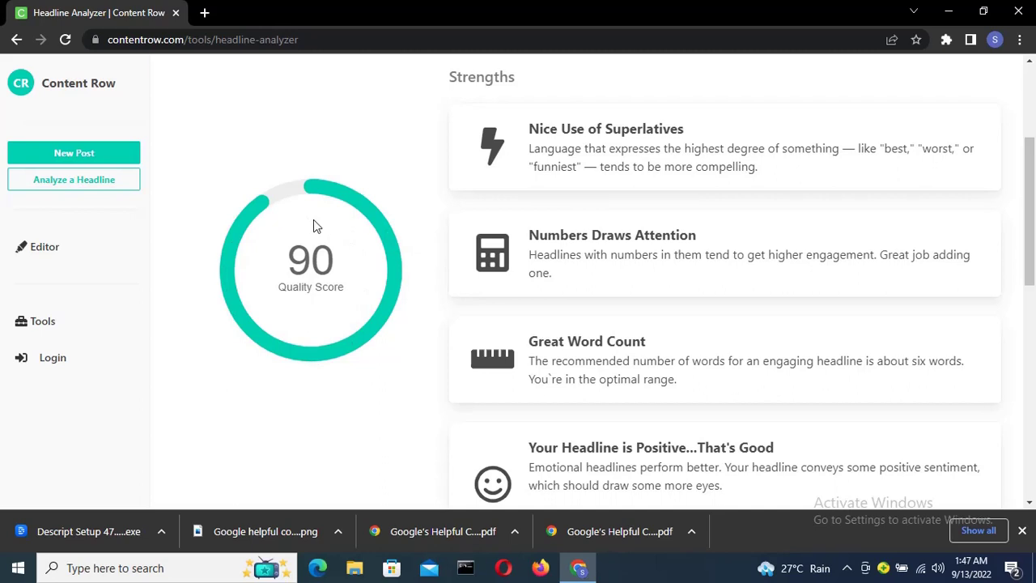
{"action": "left_click_drag", "start_coordinate": [1034, 140], "coordinate": [1034, 69]}
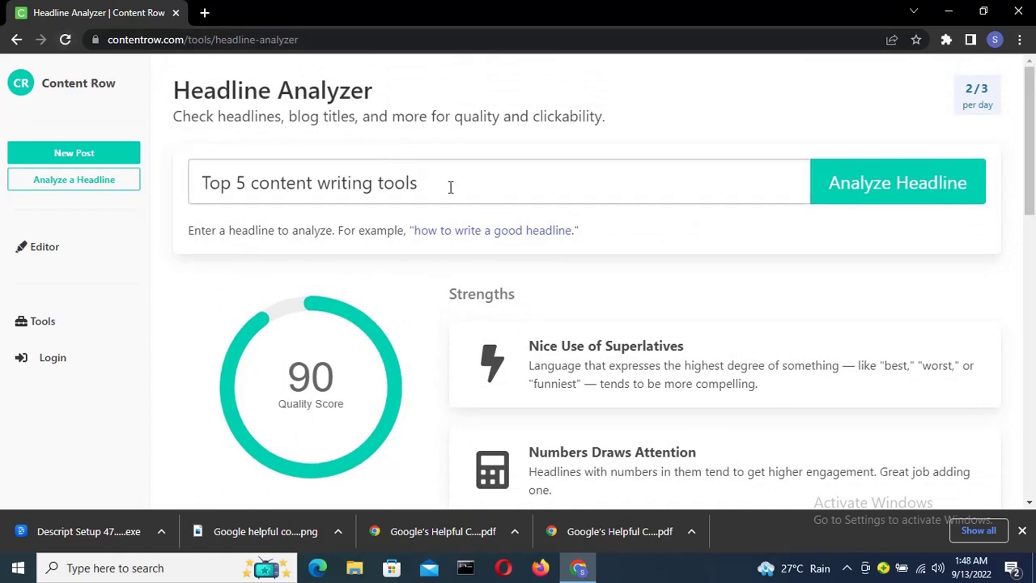
Replace the headline with 'Best 5 MBA institutes in India', score it 100, and return home
{"action": "left_click_drag", "start_coordinate": [454, 187], "coordinate": [198, 159]}
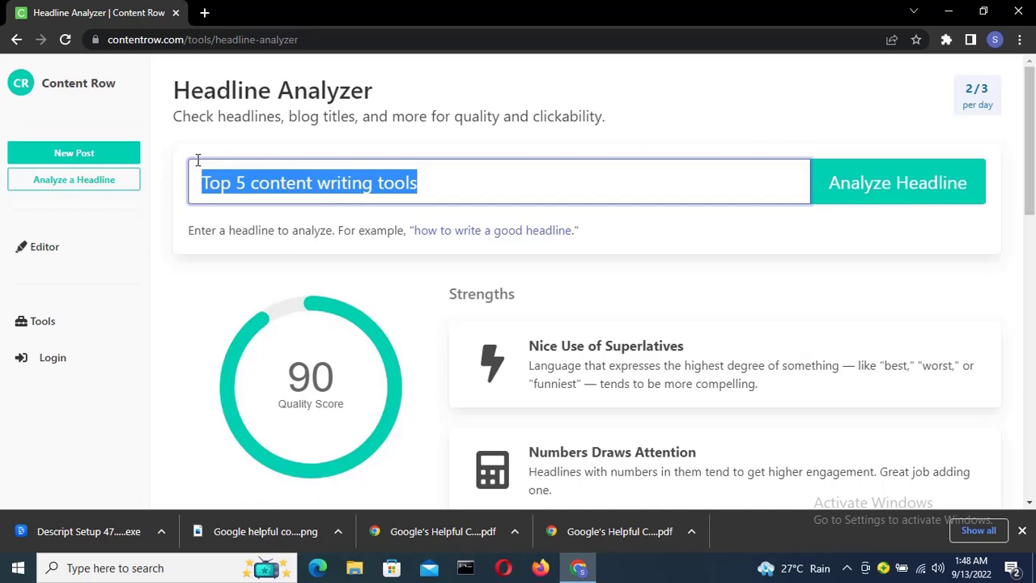
{"action": "type", "text": "Best "}
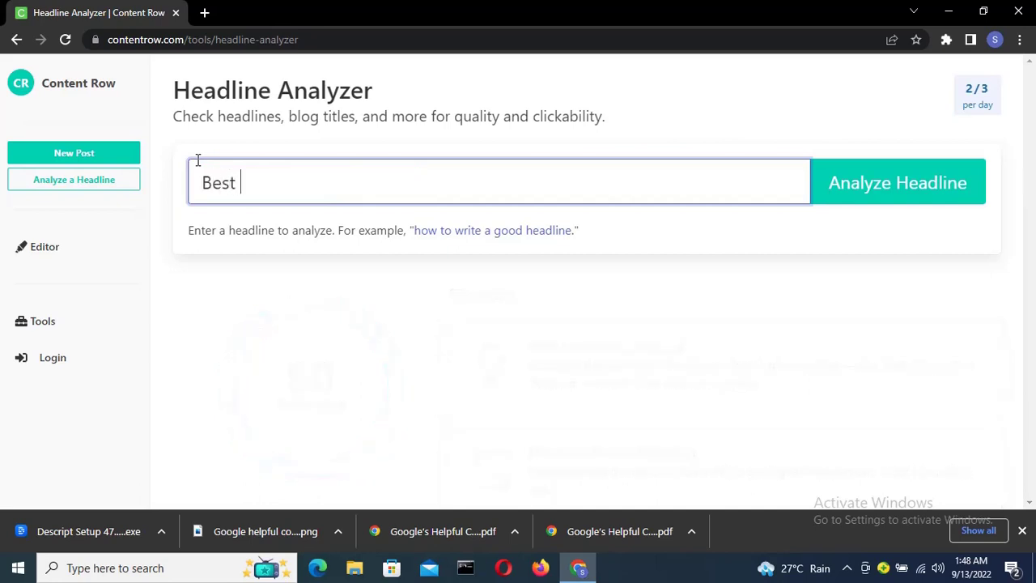
{"action": "type", "text": "5 in"}
{"action": "type", "text": "Mb"}
{"action": "type", "text": "a inst"}
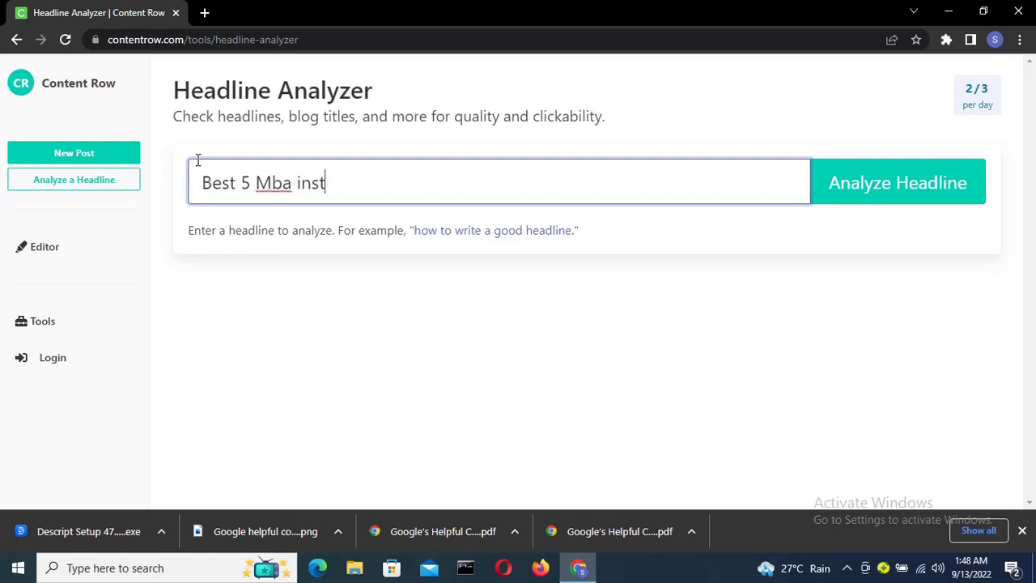
{"action": "type", "text": "itutes"}
{"action": "key", "text": "BackSpace"}
{"action": "key", "text": "BackSpace"}
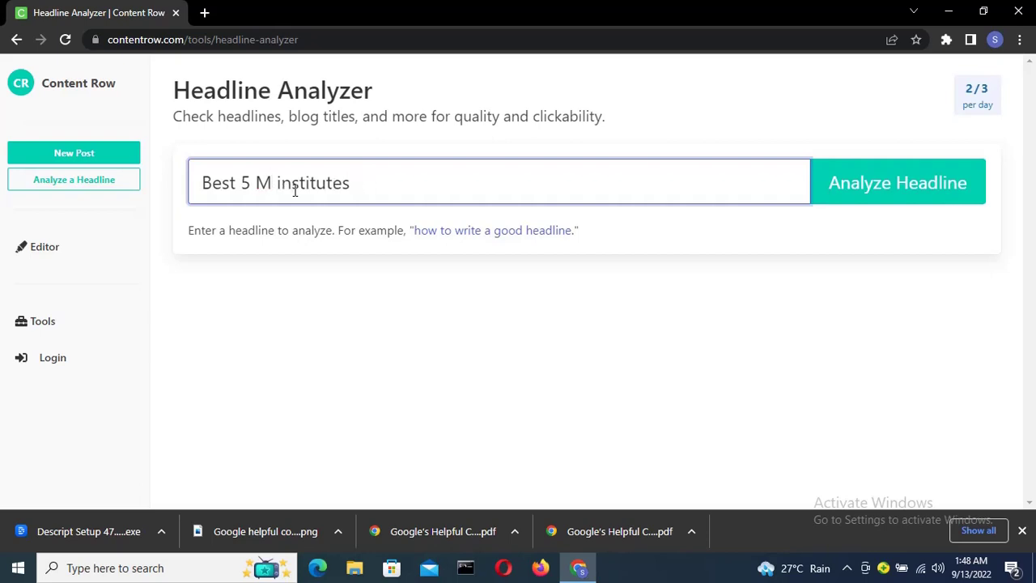
{"action": "type", "text": "BA"}
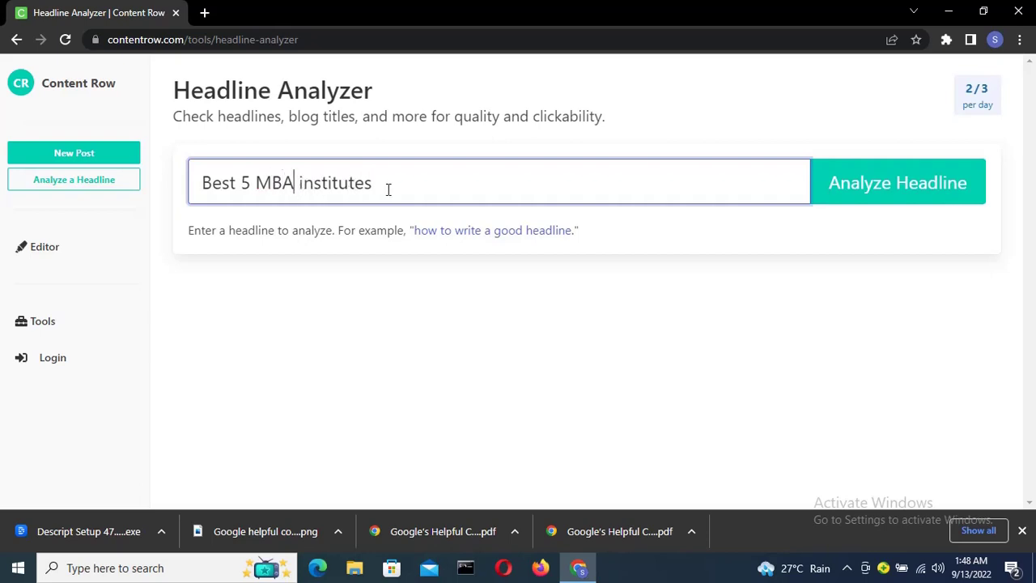
{"action": "type", "text": "n "}
{"action": "type", "text": "India"}
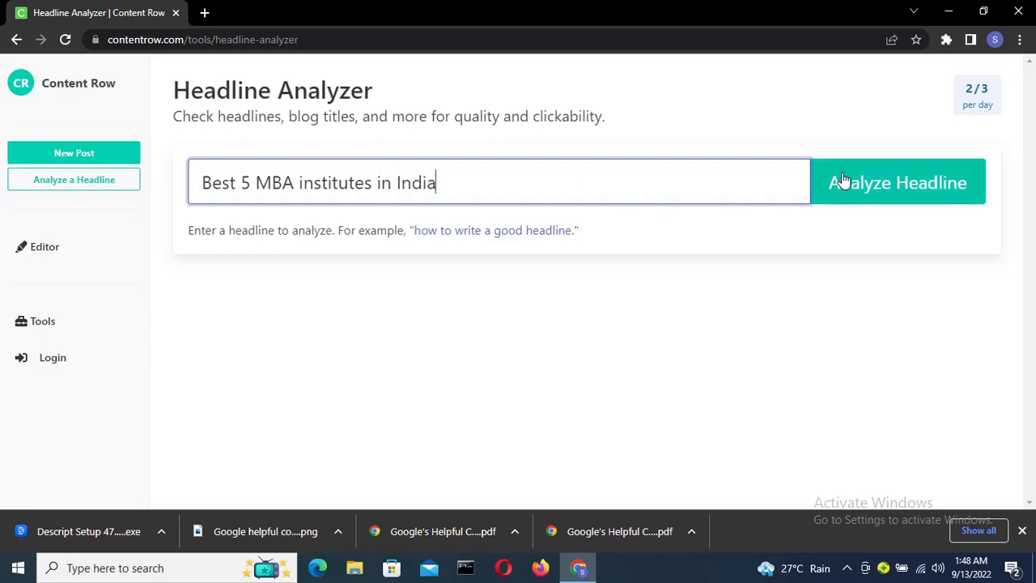
{"action": "left_click", "coordinate": [842, 181]}
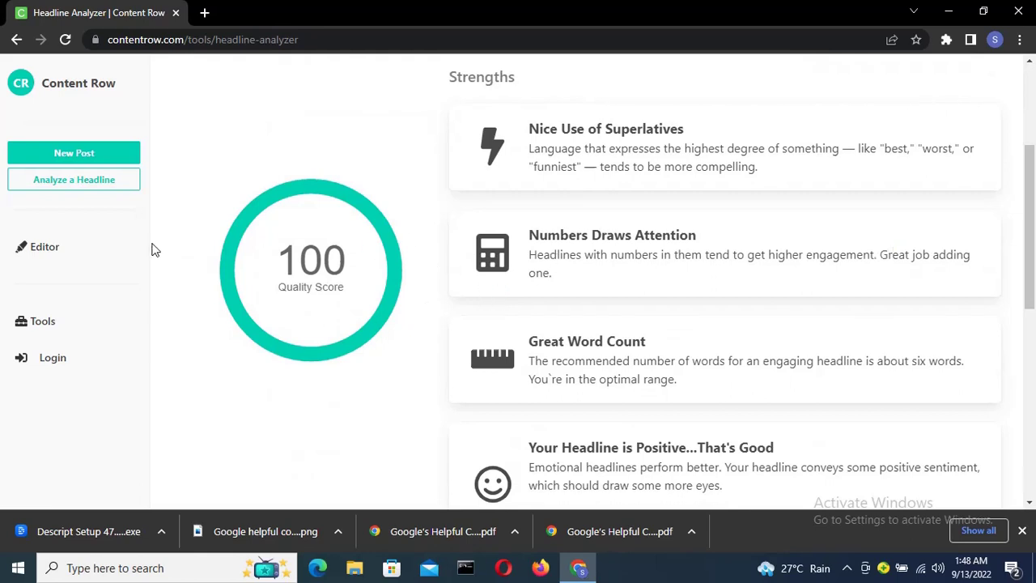
{"action": "left_click_drag", "start_coordinate": [1031, 247], "coordinate": [1030, 162]}
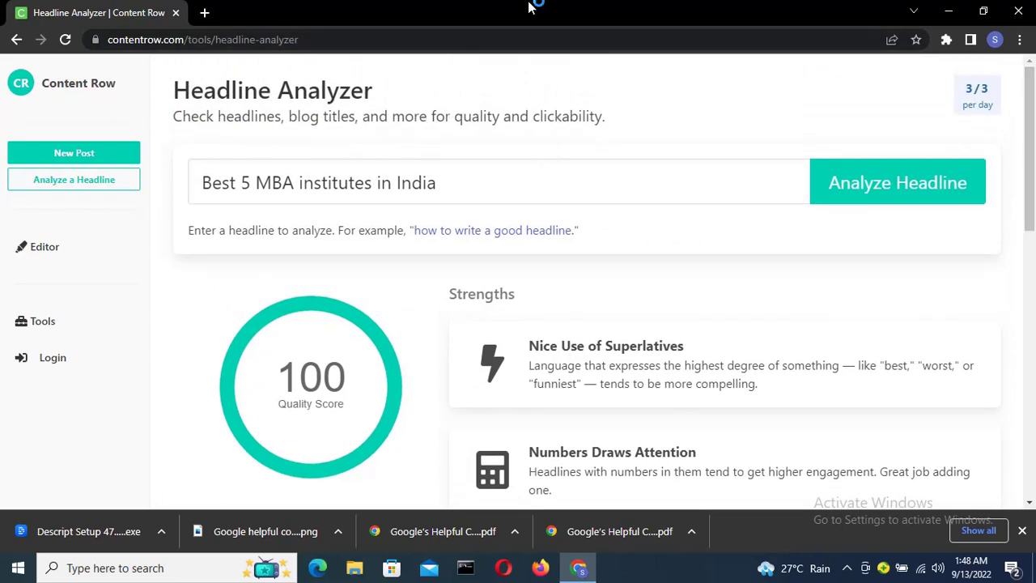
{"action": "left_click", "coordinate": [18, 41]}
{"action": "mouse_move", "coordinate": [123, 75]}
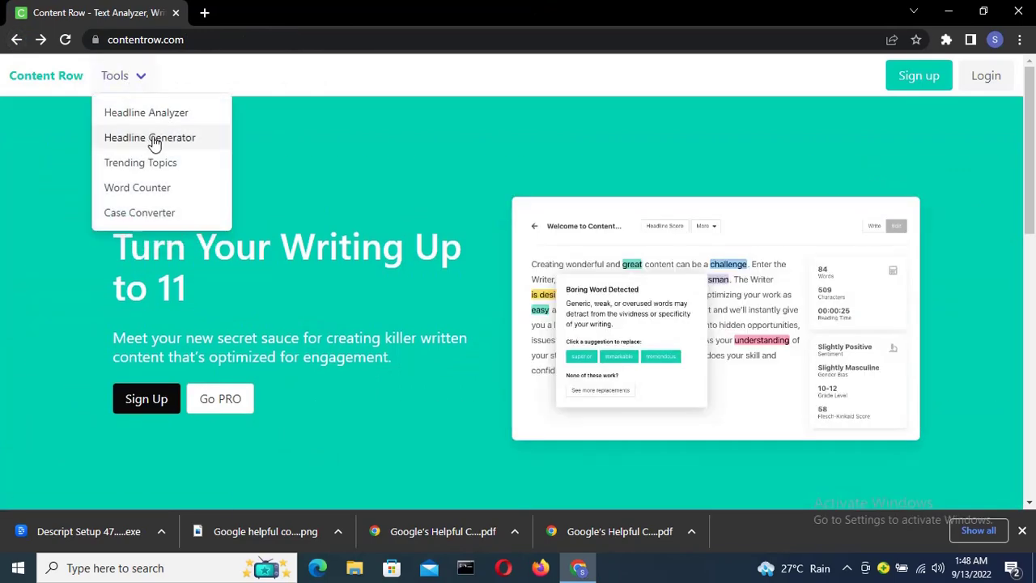
Open Headline Generator, enter the topic 'Digital Marketing', and dismiss the Daily News popup
{"action": "left_click", "coordinate": [153, 139]}
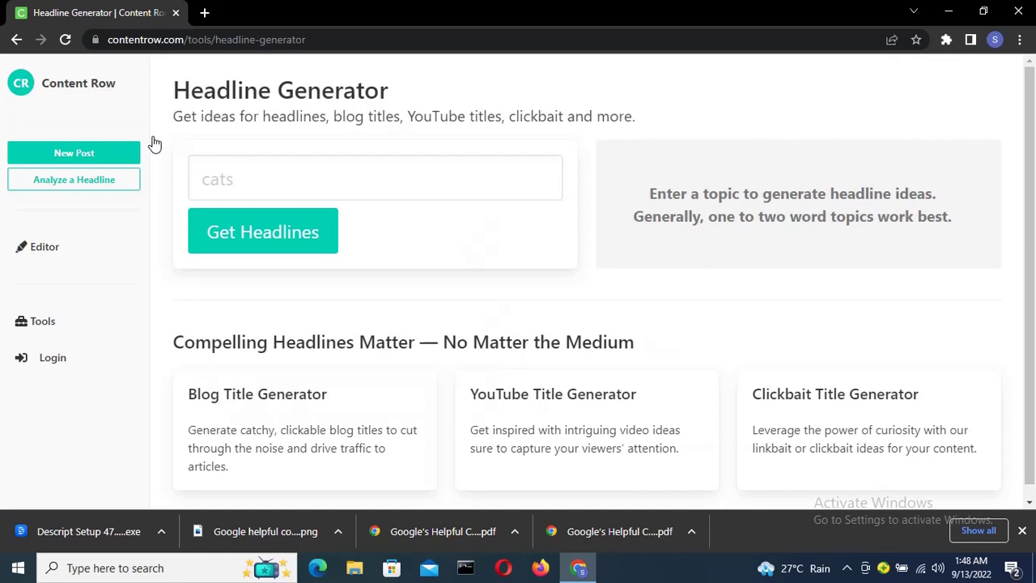
{"action": "left_click", "coordinate": [318, 176]}
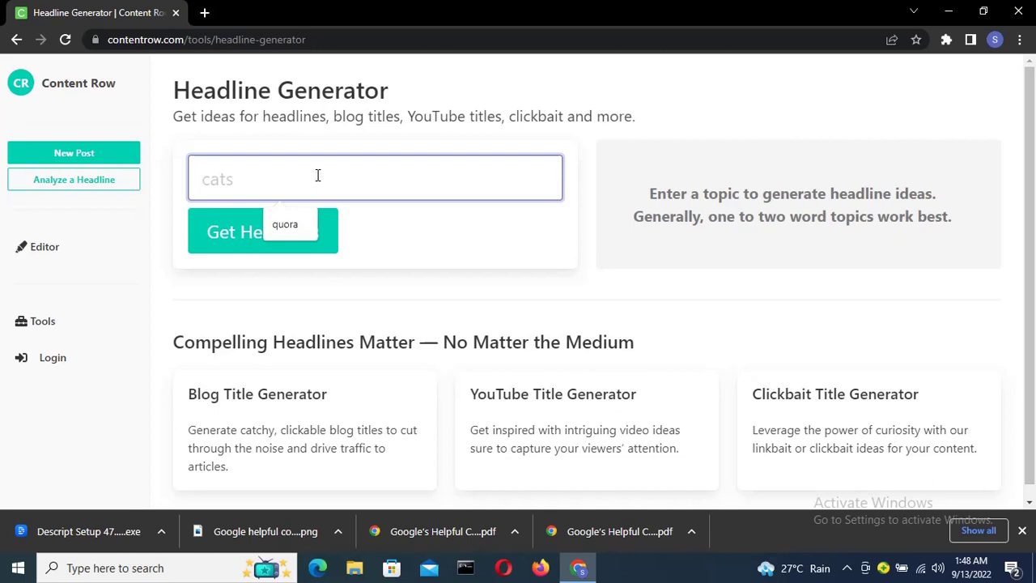
{"action": "type", "text": "Digi"}
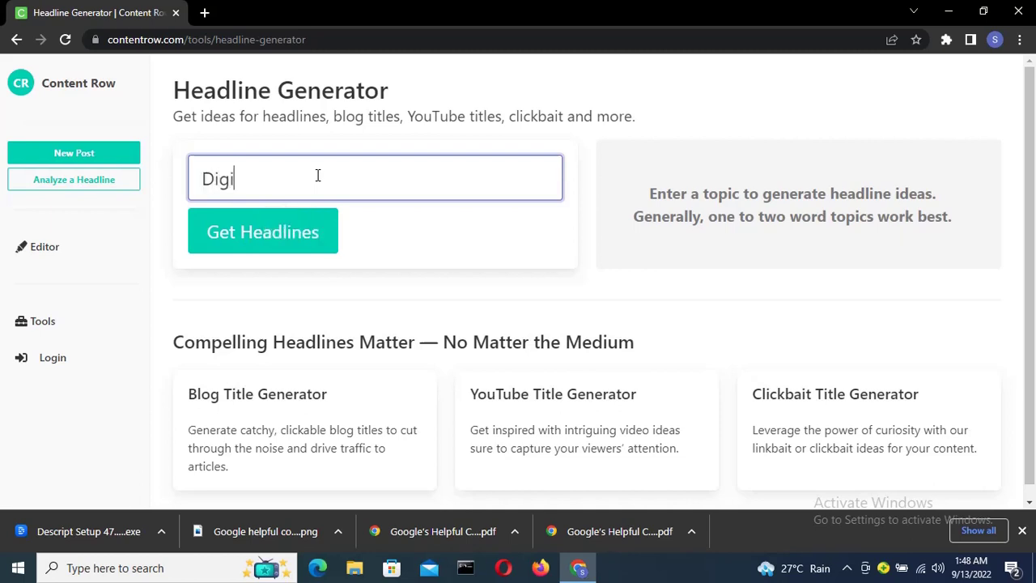
{"action": "type", "text": "atl"}
{"action": "key", "text": "BackSpace"}
{"action": "key", "text": "BackSpace"}
{"action": "key", "text": "BackSpace"}
{"action": "type", "text": "i"}
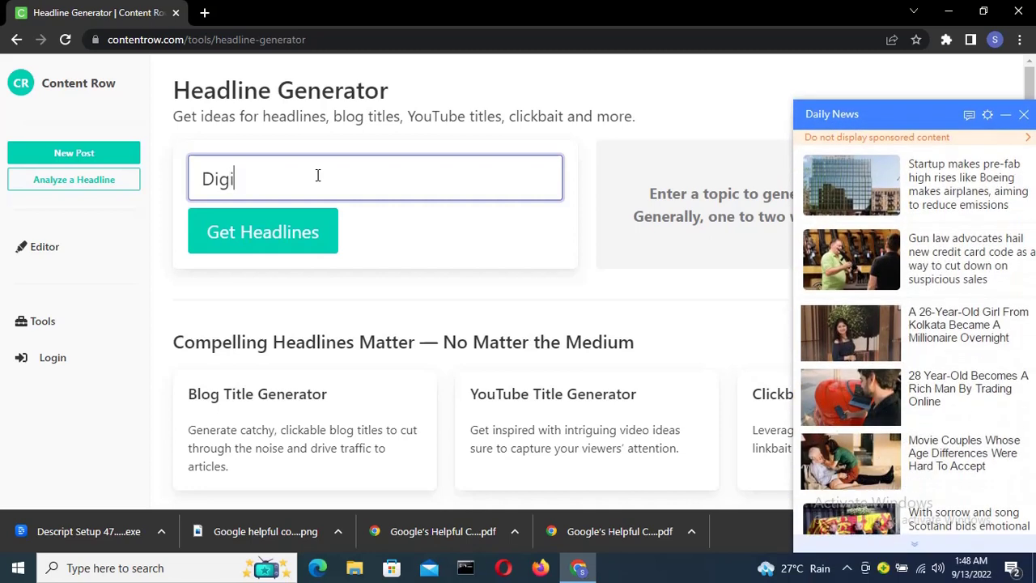
{"action": "type", "text": "tal Na"}
{"action": "key", "text": "BackSpace"}
{"action": "key", "text": "BackSpace"}
{"action": "type", "text": "Marke"}
{"action": "type", "text": "ti"}
{"action": "type", "text": "ng"}
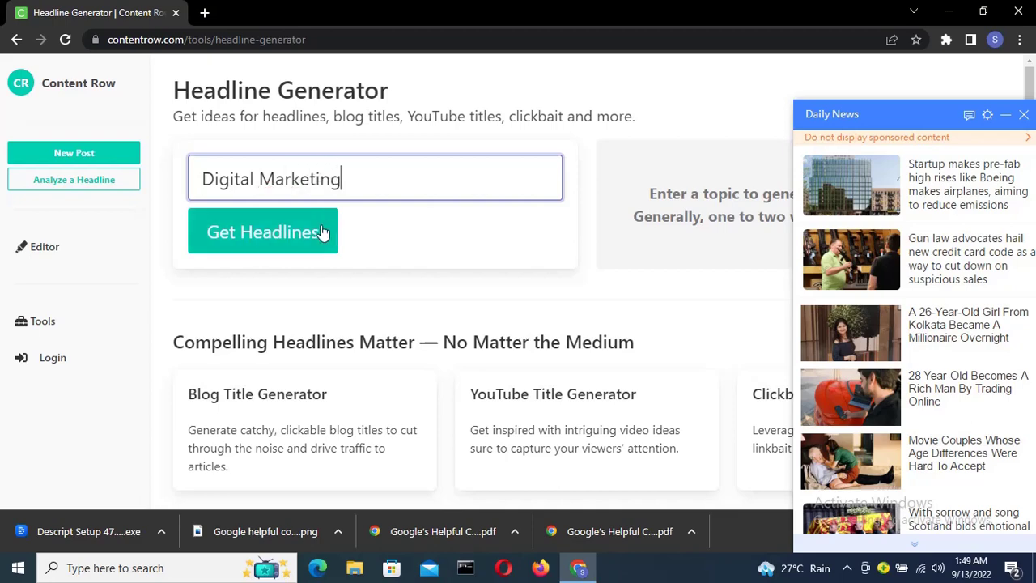
{"action": "left_click", "coordinate": [323, 232]}
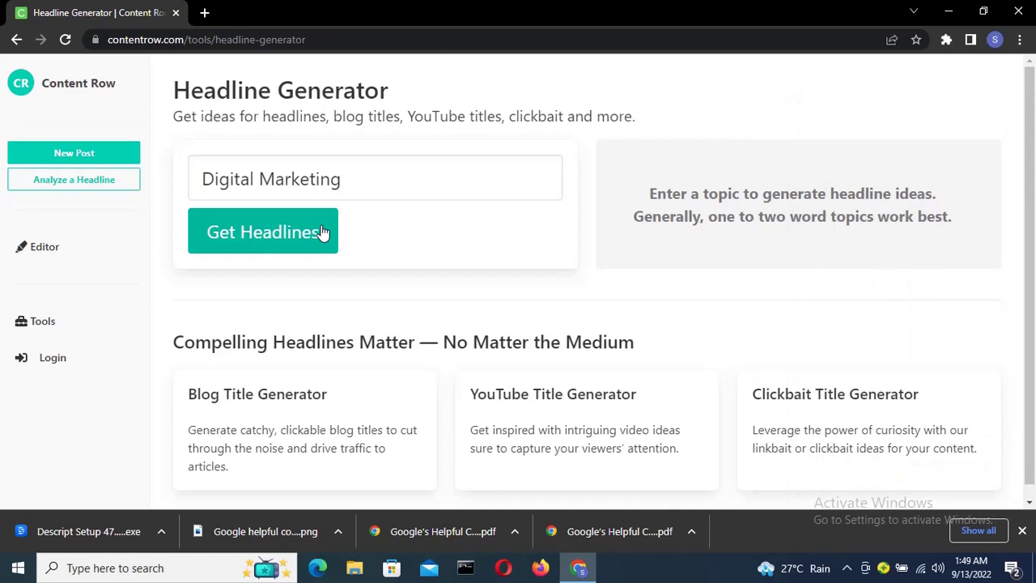
Generate Digital Marketing headline ideas, browse the scored cards topping at 95, then go back
{"action": "left_click", "coordinate": [323, 232]}
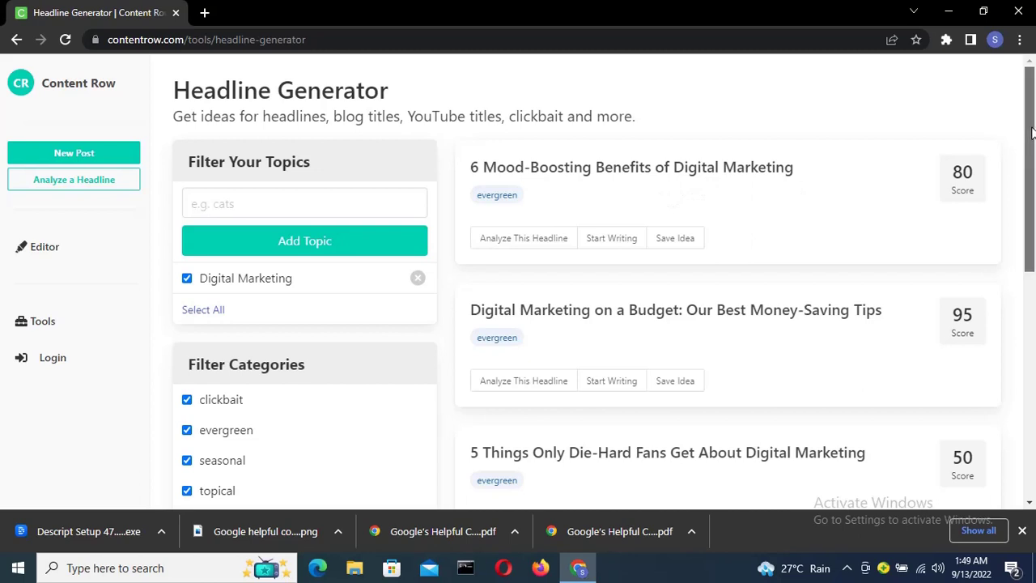
{"action": "left_click_drag", "start_coordinate": [1031, 132], "coordinate": [1031, 137]}
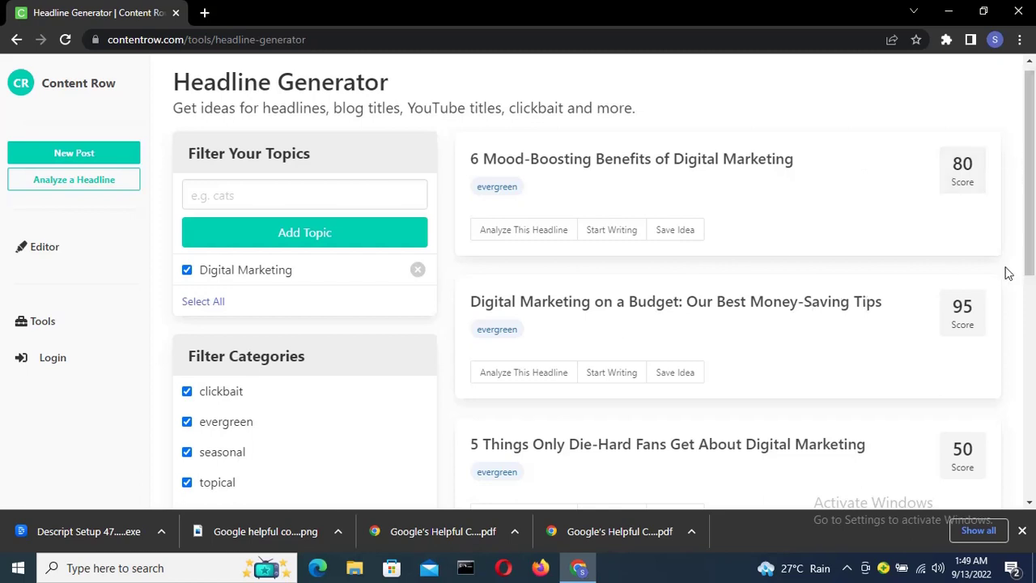
{"action": "left_click_drag", "start_coordinate": [1032, 268], "coordinate": [1031, 340]}
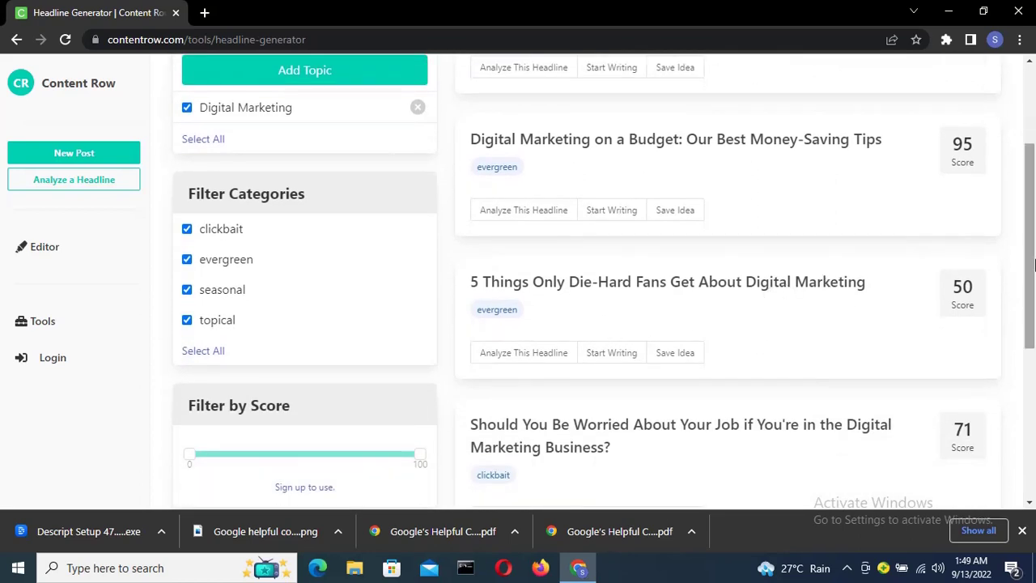
{"action": "mouse_move", "coordinate": [1033, 264]}
{"action": "left_mouse_down"}
{"action": "mouse_move", "coordinate": [1033, 473]}
{"action": "mouse_move", "coordinate": [1027, 291]}
{"action": "mouse_move", "coordinate": [1011, 205]}
{"action": "left_mouse_up"}
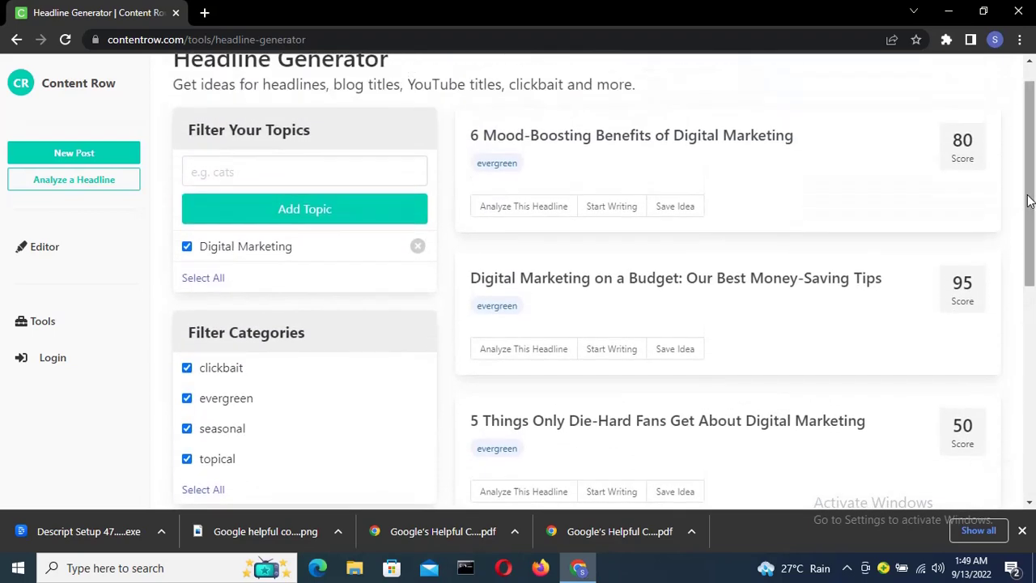
{"action": "scroll", "coordinate": [955, 154], "scroll_direction": "up", "scroll_amount": 1}
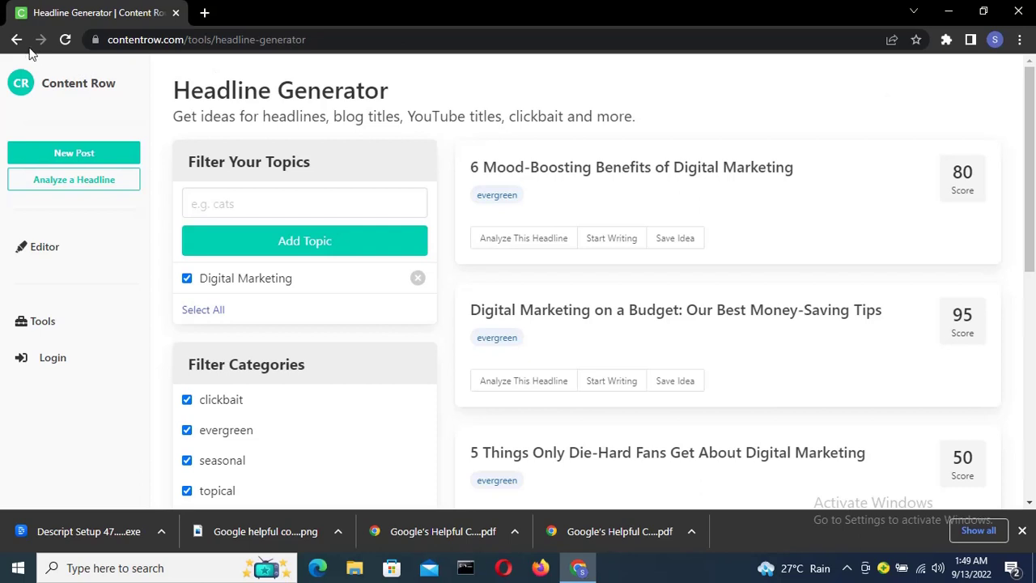
{"action": "left_click", "coordinate": [16, 40]}
Open Trending Topics and scroll through today's stories such as Respiratory failure
{"action": "left_click", "coordinate": [114, 77]}
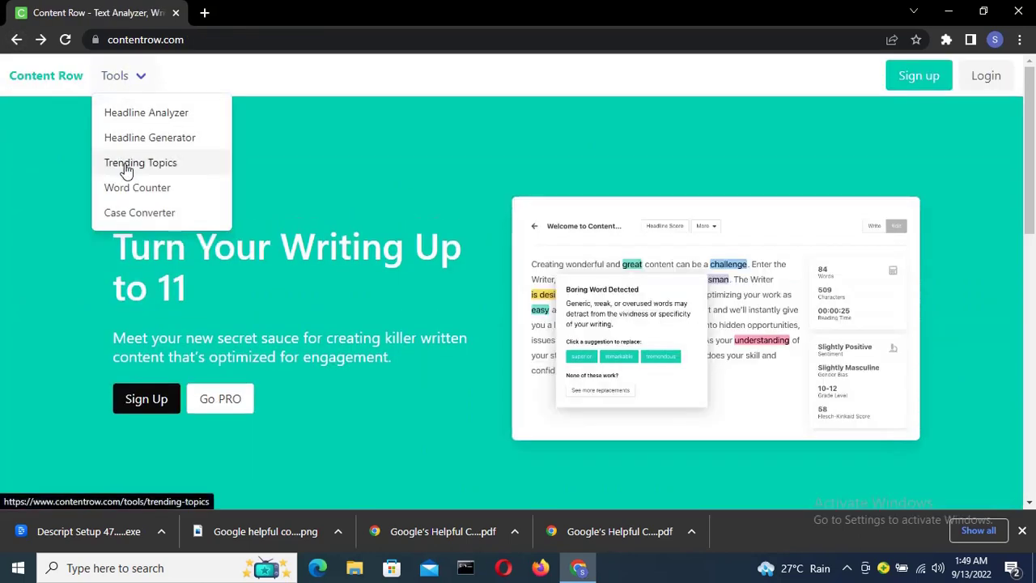
{"action": "left_click", "coordinate": [126, 168]}
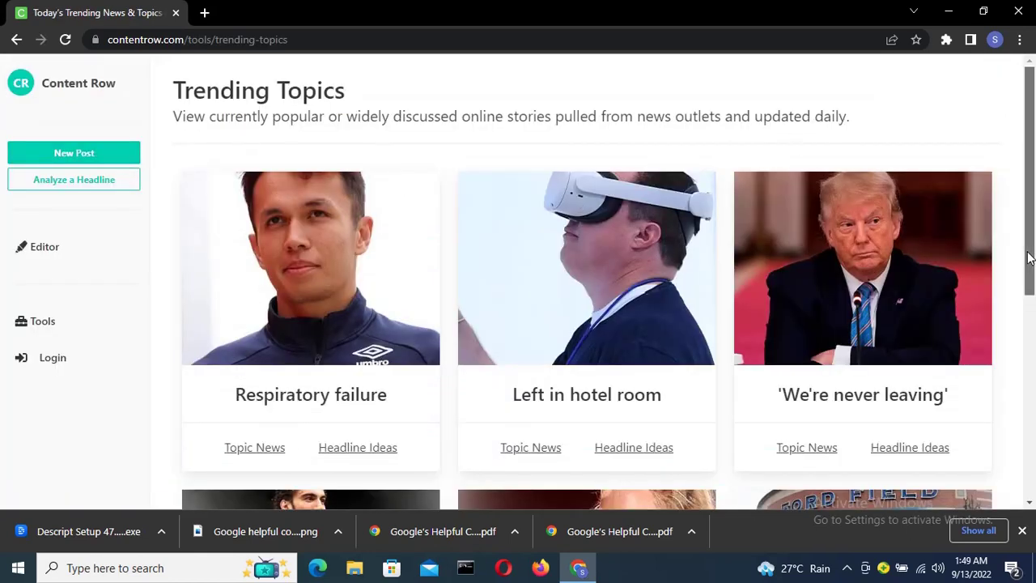
{"action": "left_click_drag", "start_coordinate": [1030, 257], "coordinate": [1029, 266]}
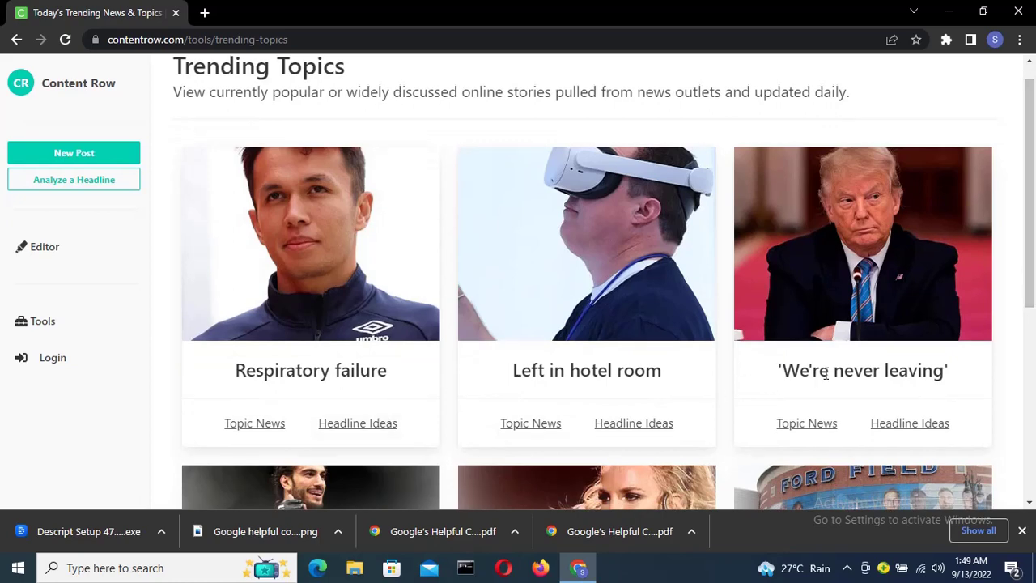
{"action": "left_click_drag", "start_coordinate": [1035, 246], "coordinate": [1033, 394]}
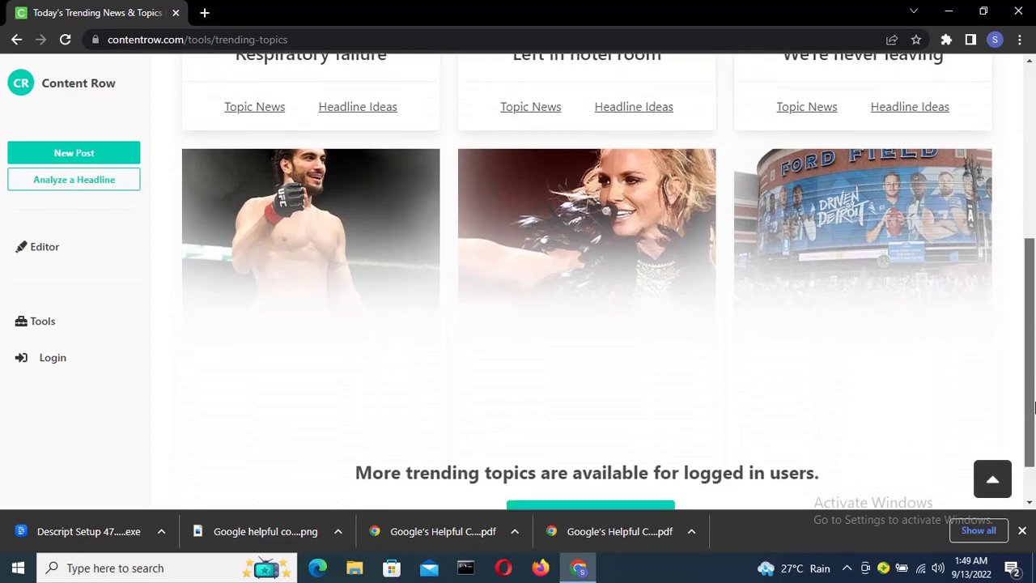
{"action": "left_click_drag", "start_coordinate": [1033, 395], "coordinate": [1026, 238]}
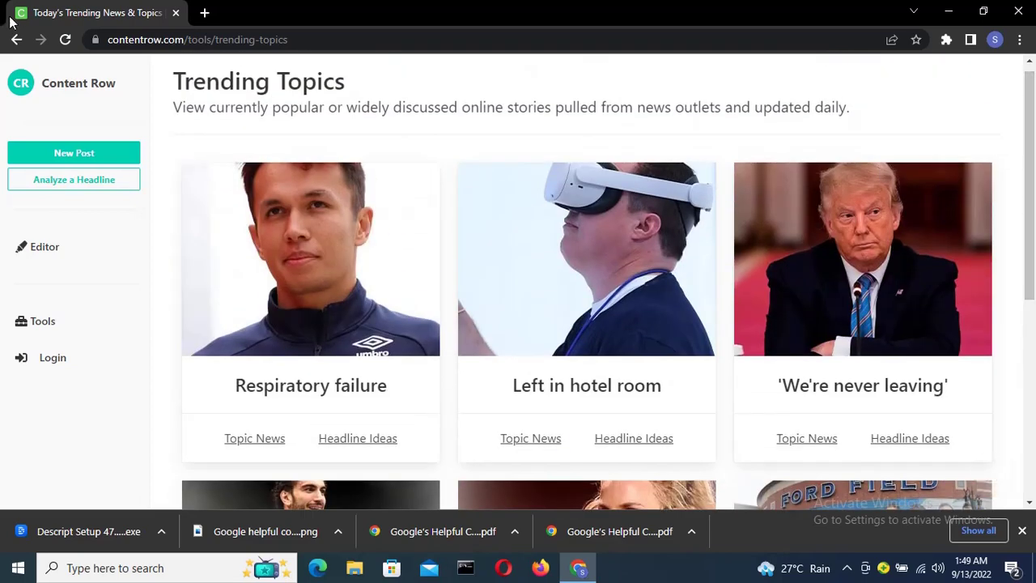
Return to the homepage and show the Tools list, now including Word Counter and Case Converter
{"action": "left_click", "coordinate": [16, 40]}
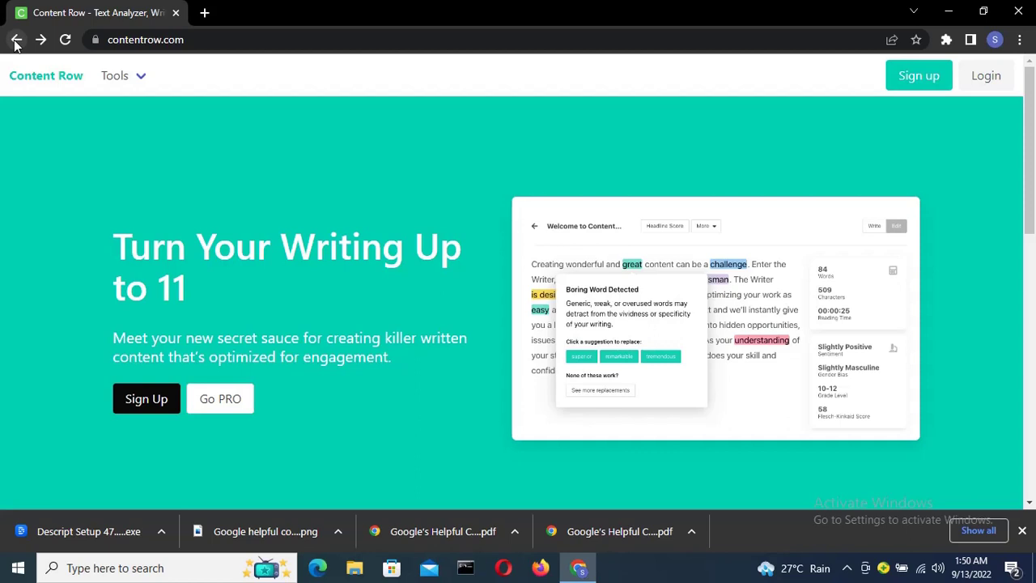
{"action": "left_click", "coordinate": [122, 77]}
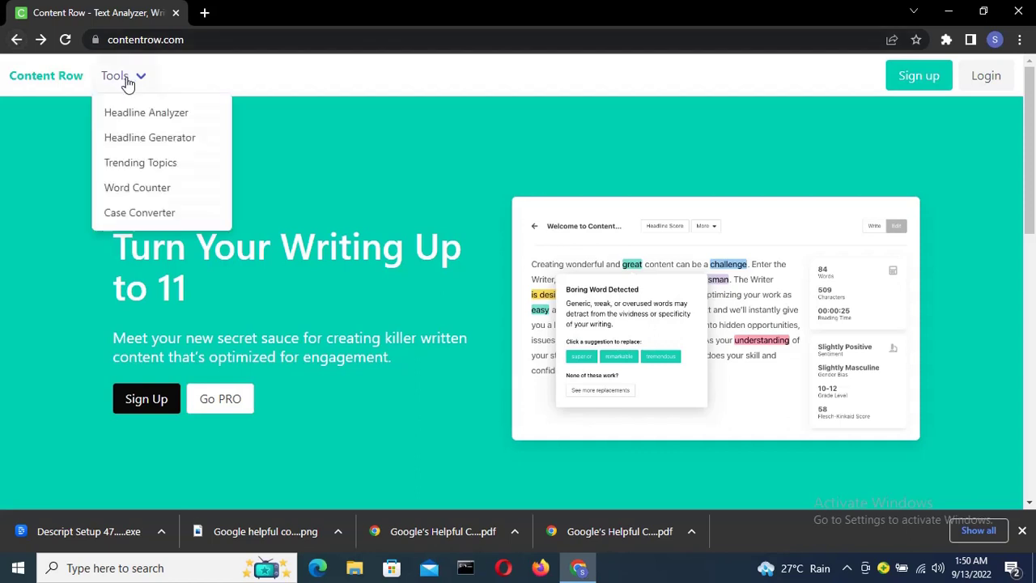